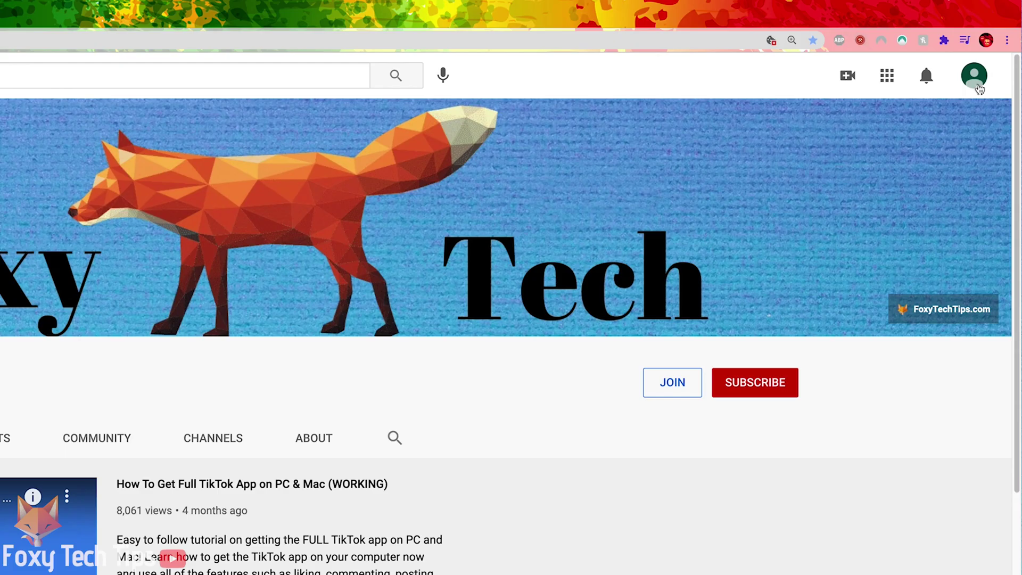
Step: From the YouTube avatar menu, go to Manage your Google Account and open its Personal info page
{"action": "left_click", "coordinate": [994, 51]}
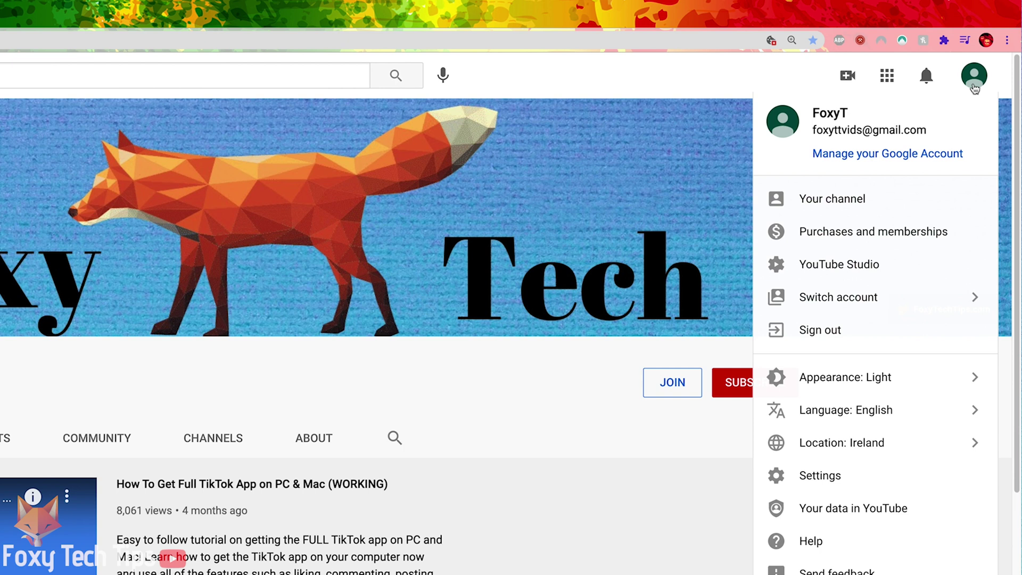
{"action": "left_click", "coordinate": [888, 154]}
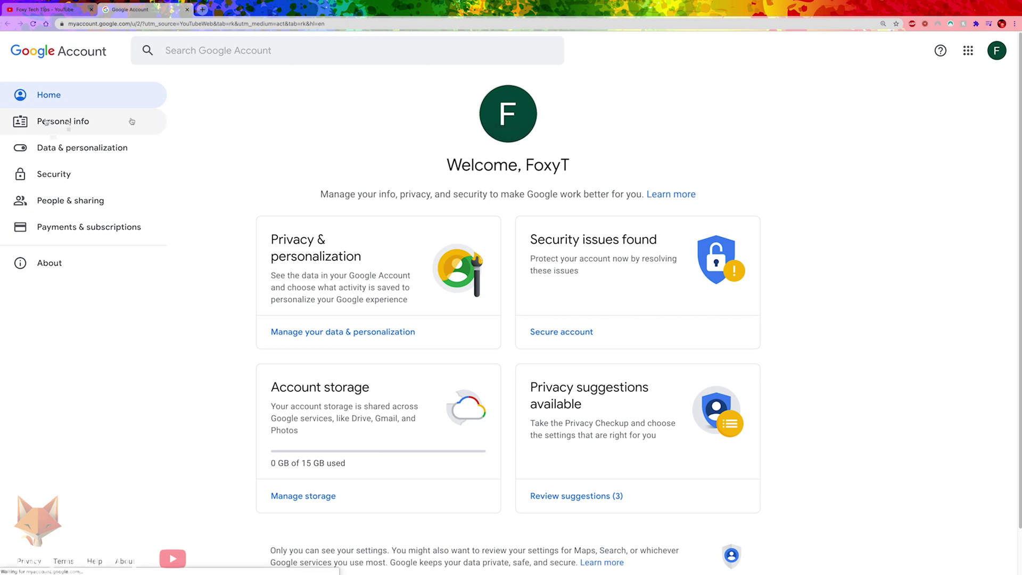
{"action": "left_click", "coordinate": [96, 128]}
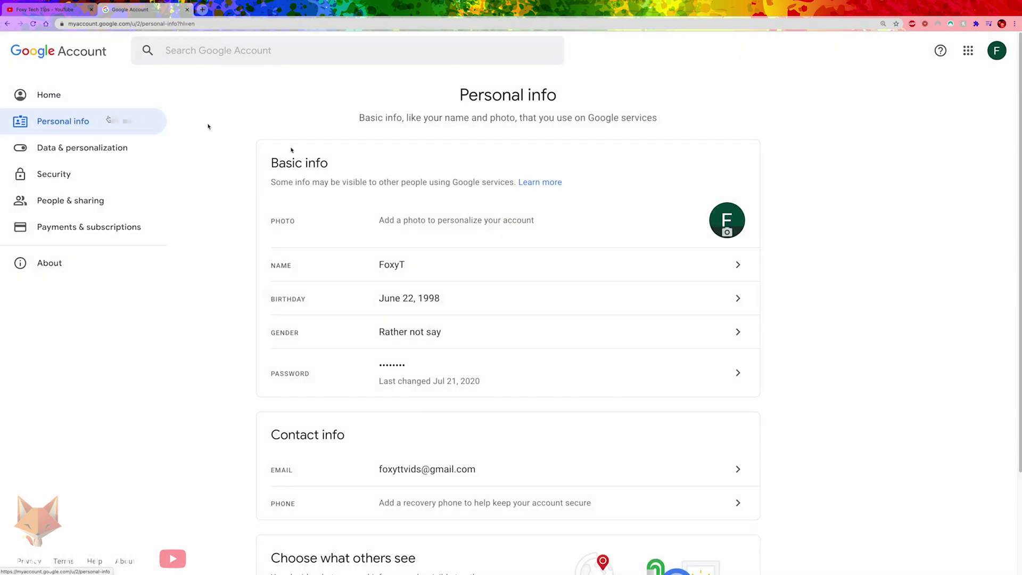
Step: Rename the Google Account from FoxyT to first name Foxy, last name Tutorials, save, and return to YouTube
{"action": "left_click", "coordinate": [363, 264]}
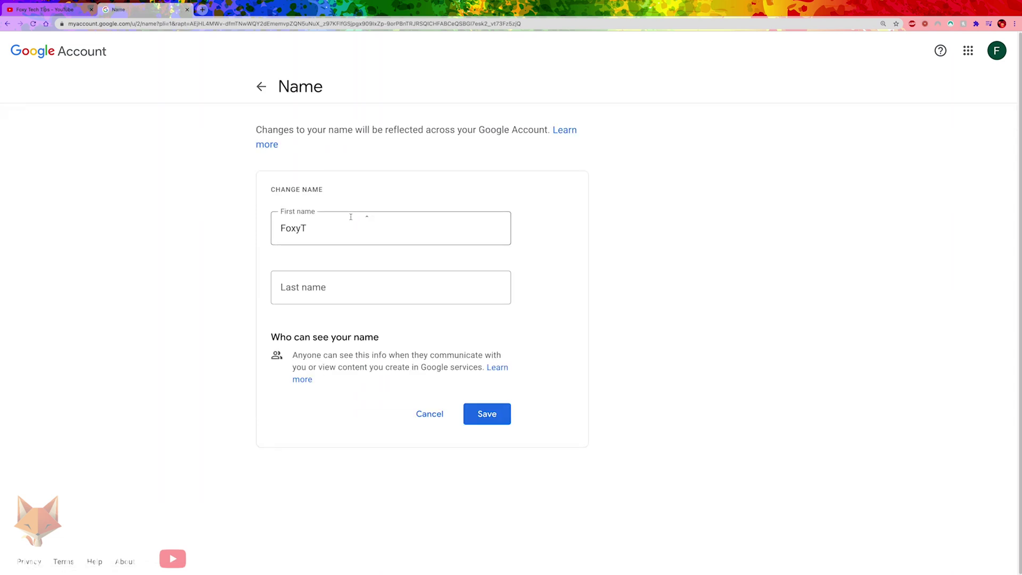
{"action": "left_click", "coordinate": [332, 225]}
{"action": "key", "text": "BackSpace"}
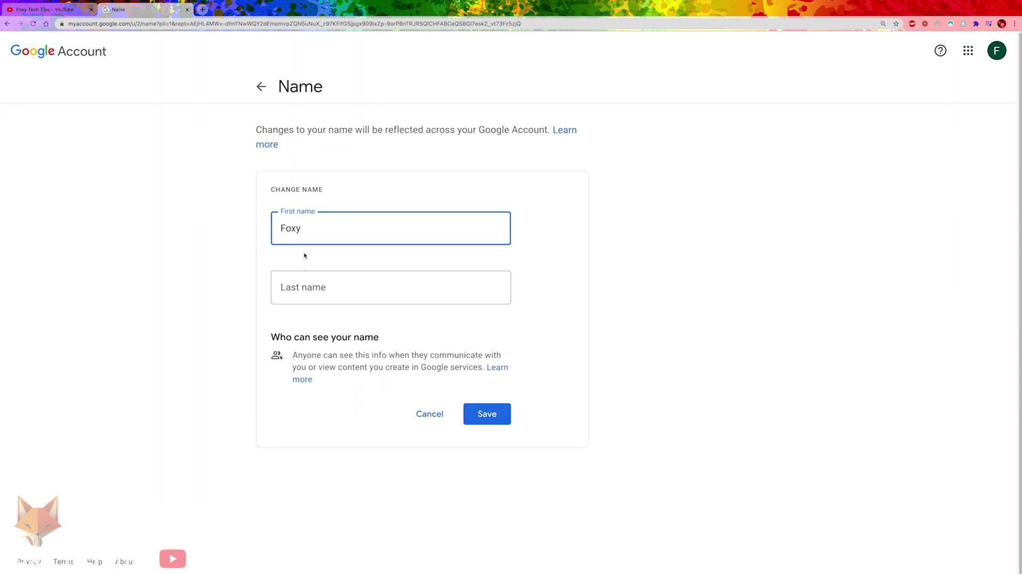
{"action": "left_click", "coordinate": [303, 280]}
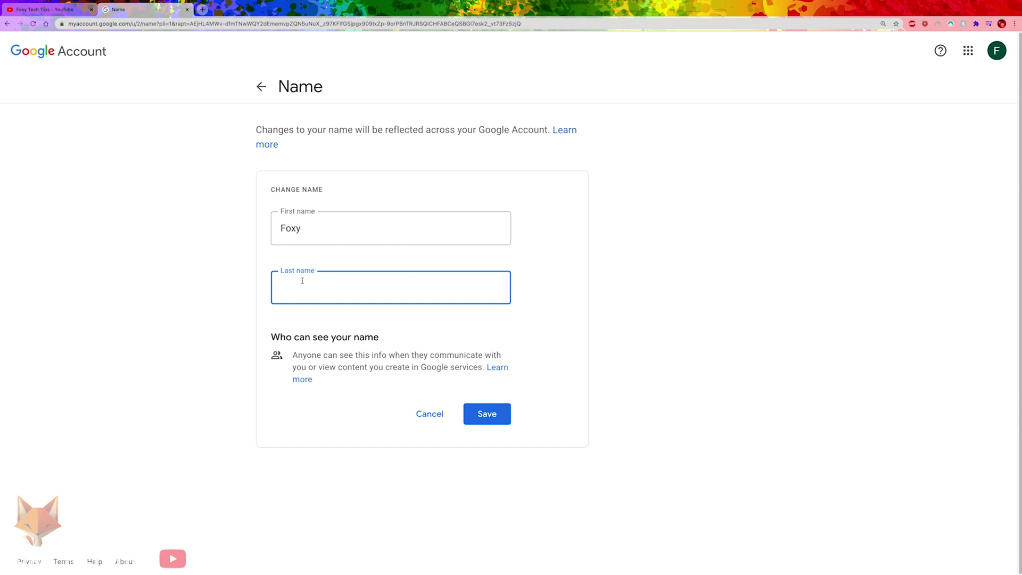
{"action": "type", "text": "Tutorials"}
{"action": "triple_click", "coordinate": [279, 189]}
{"action": "left_click", "coordinate": [366, 189]}
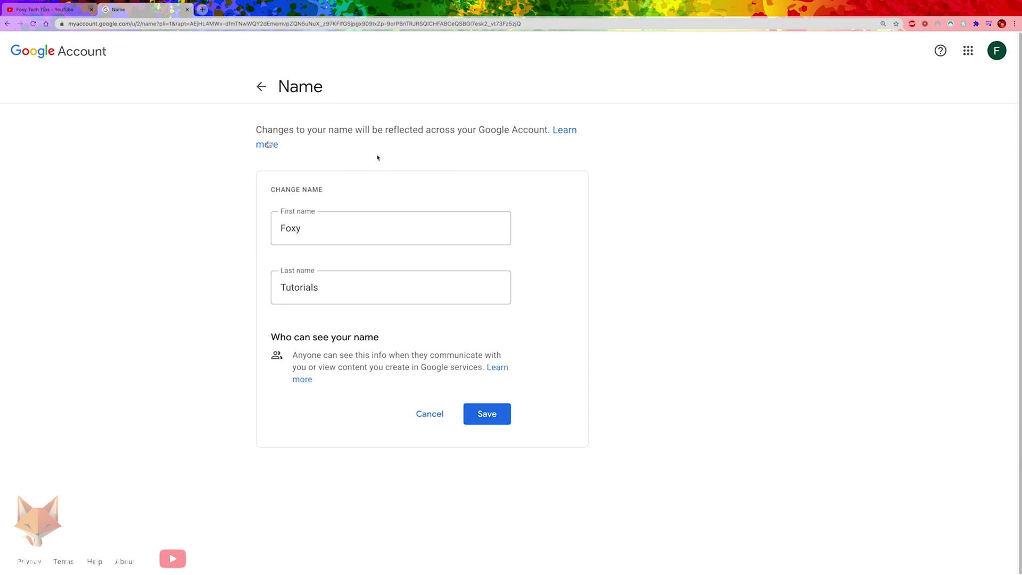
{"action": "left_click", "coordinate": [489, 403]}
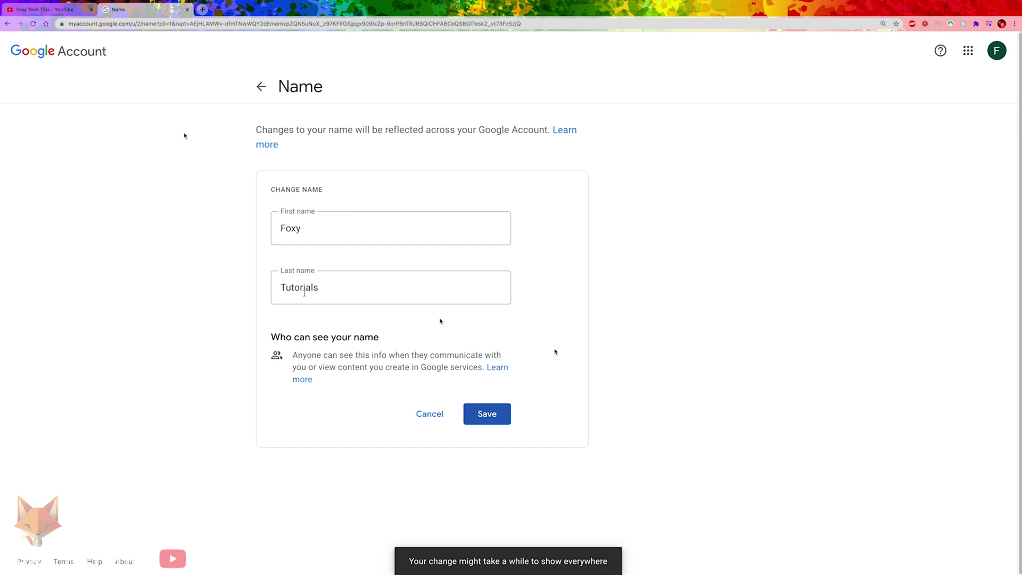
{"action": "left_click", "coordinate": [54, 10]}
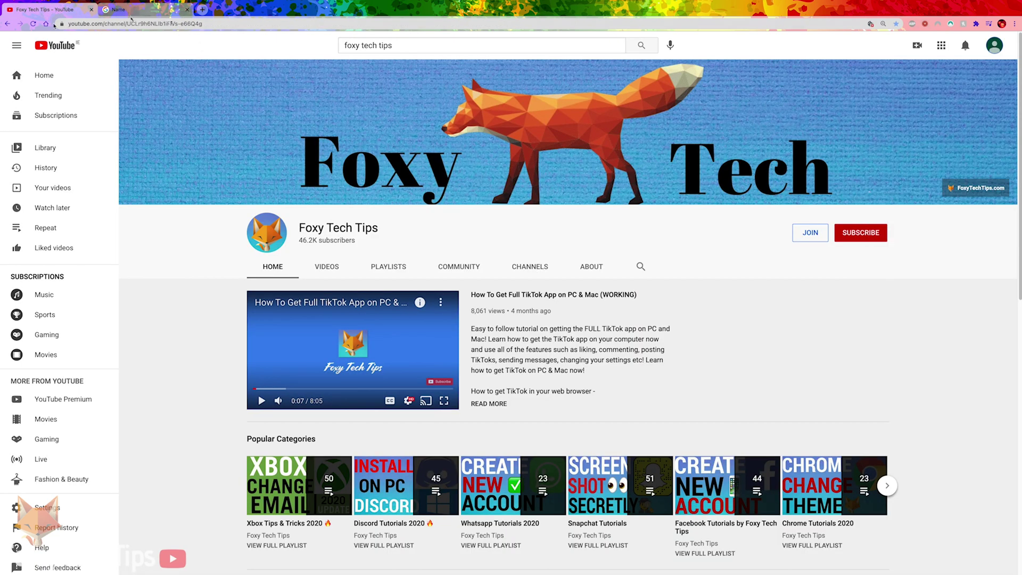
Step: Reload YouTube, confirm the name shows as Foxy Tutorials, open Your channel, and close the Google Account name tab
{"action": "left_click", "coordinate": [33, 24]}
{"action": "left_click", "coordinate": [995, 46]}
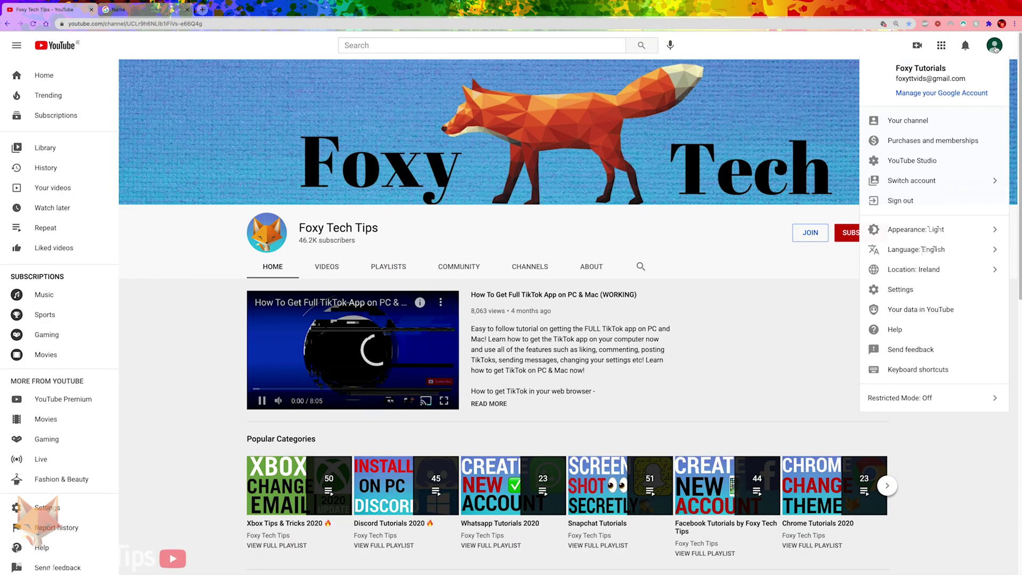
{"action": "triple_click", "coordinate": [898, 68]}
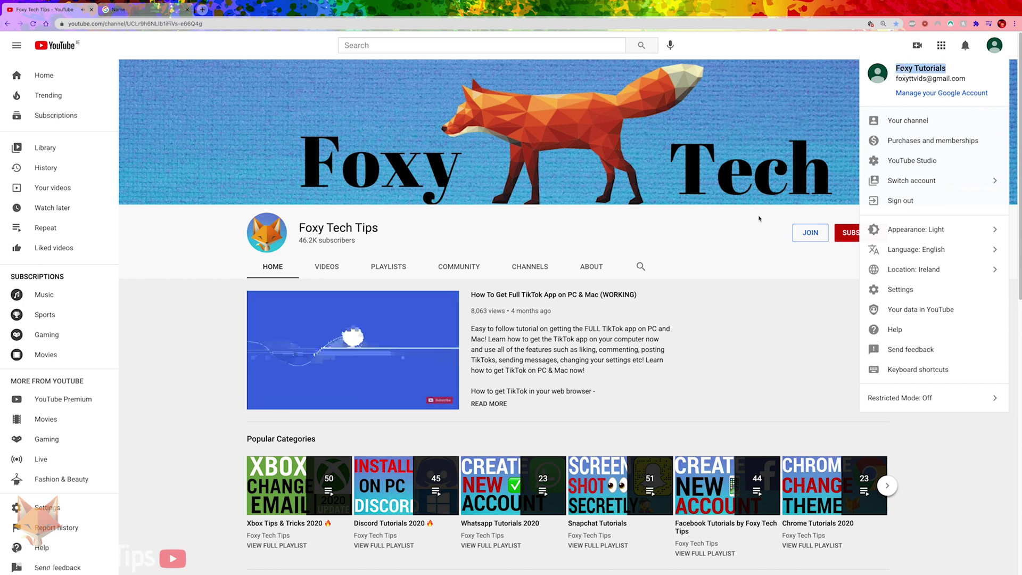
{"action": "left_click", "coordinate": [904, 120]}
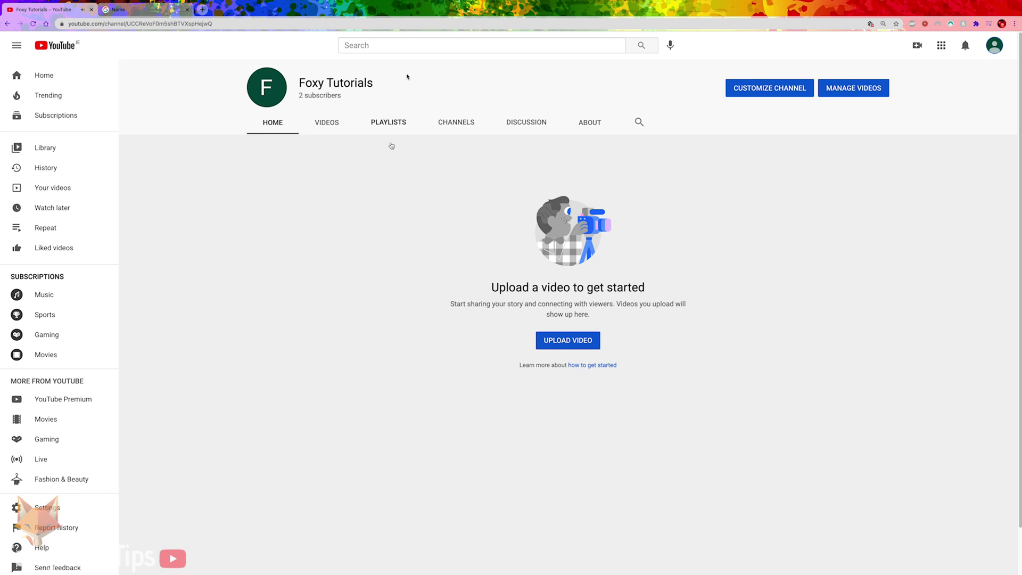
{"action": "left_click", "coordinate": [152, 14]}
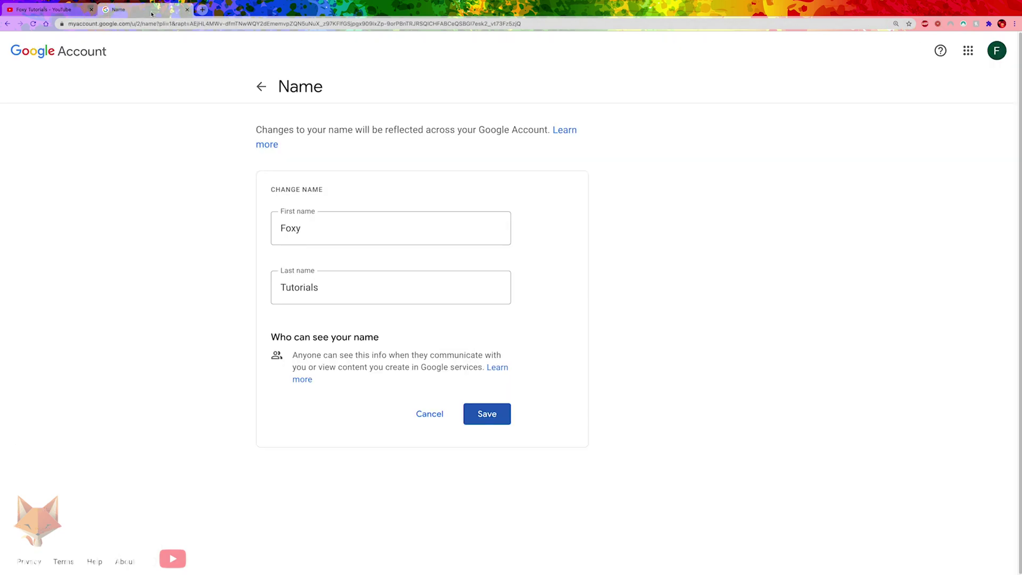
{"action": "left_click", "coordinate": [187, 9]}
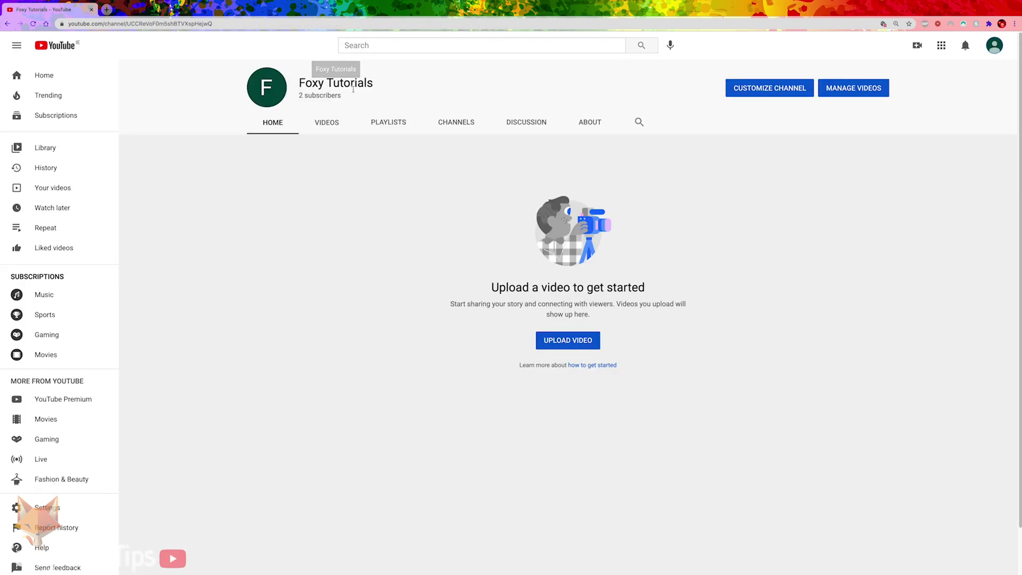
Step: Go to YouTube Settings from the avatar menu and choose Create a new channel on the Account page
{"action": "left_click", "coordinate": [993, 48]}
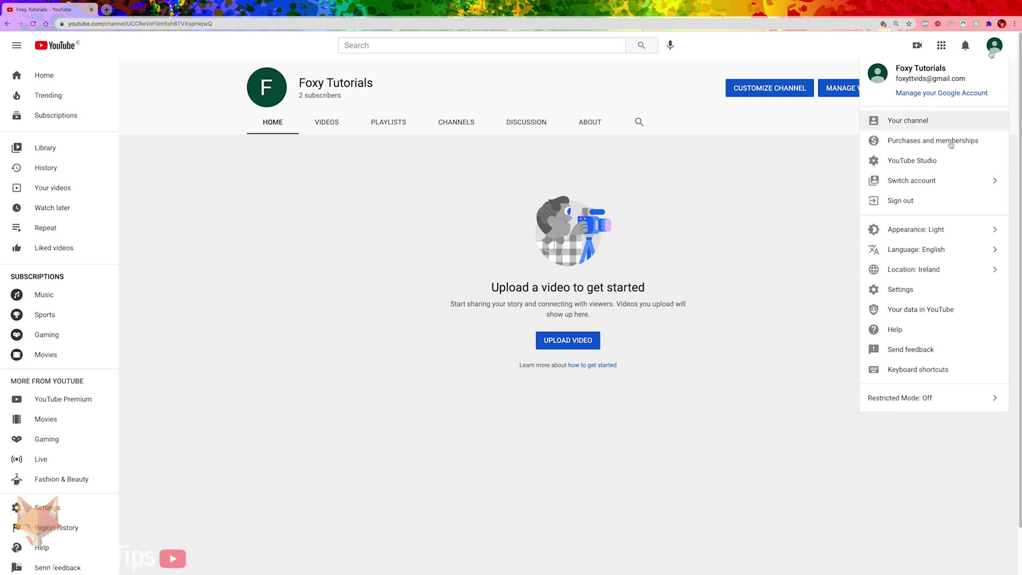
{"action": "left_click", "coordinate": [910, 291]}
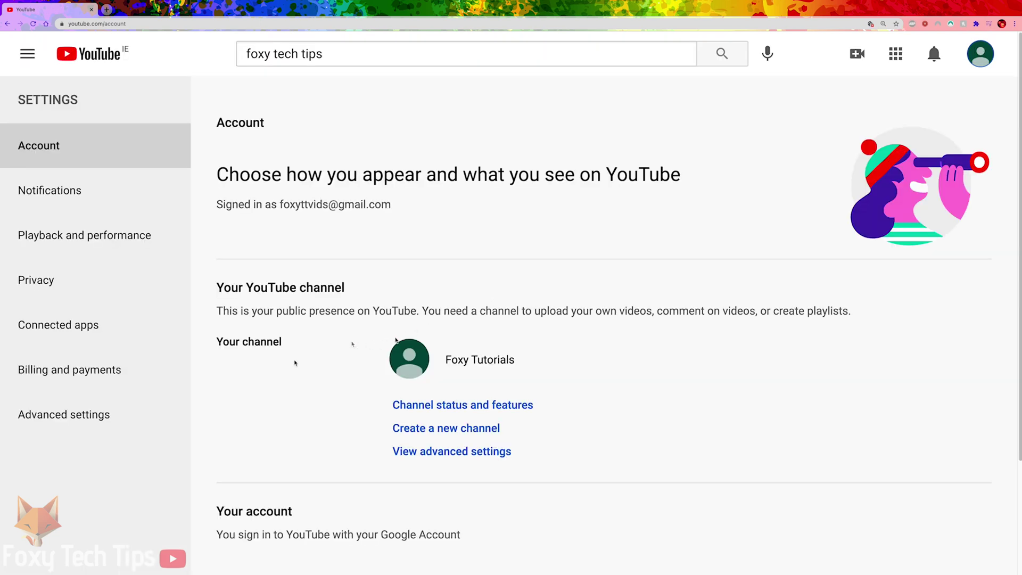
{"action": "left_click", "coordinate": [407, 432]}
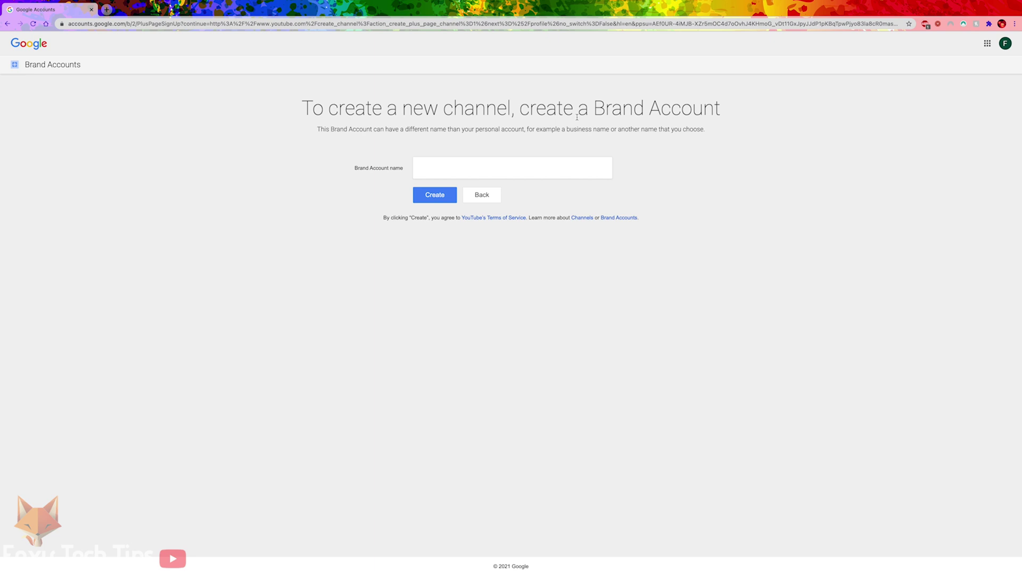
Step: Enter 'Foxy TT Brand' as the Brand Account name and create it
{"action": "left_click_drag", "start_coordinate": [533, 108], "coordinate": [743, 108]}
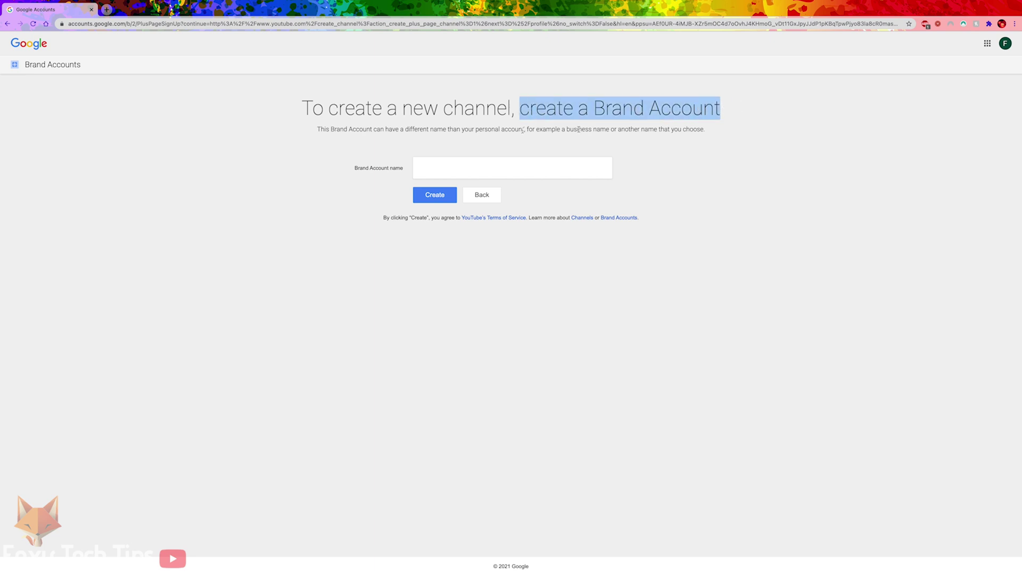
{"action": "left_click", "coordinate": [451, 175]}
{"action": "type", "text": "FO"}
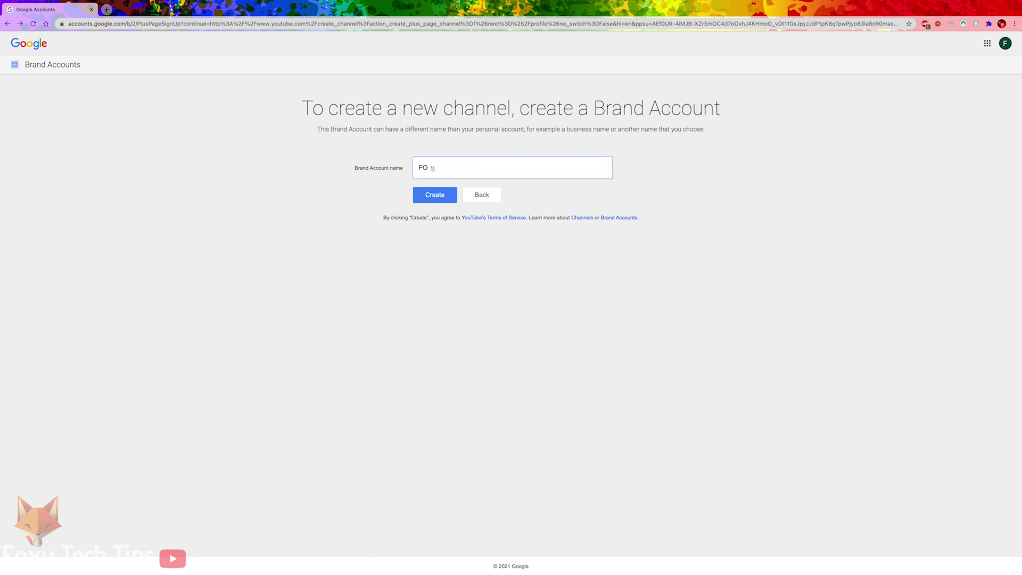
{"action": "type", "text": "xy TT Brand"}
{"action": "left_click", "coordinate": [435, 195]}
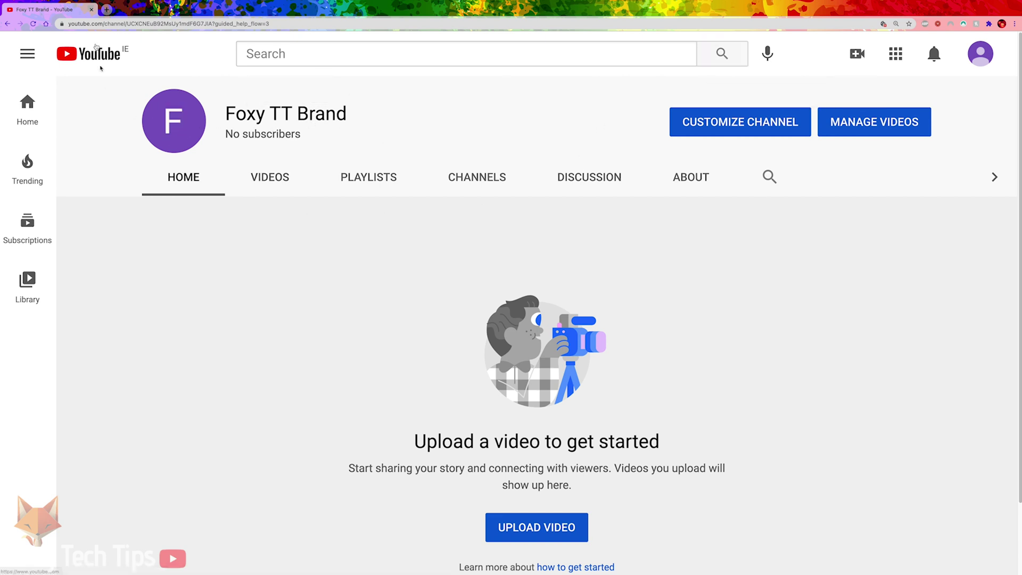
Step: Switch back to the personal Foxy Tutorials channel page via the avatar menu's Your channel
{"action": "left_click", "coordinate": [980, 54]}
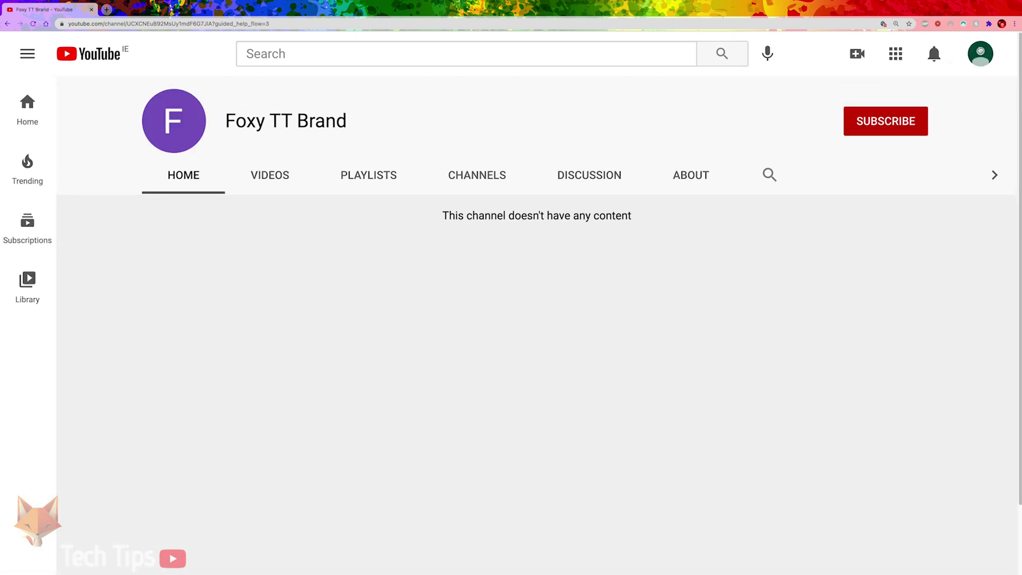
{"action": "left_click", "coordinate": [980, 52]}
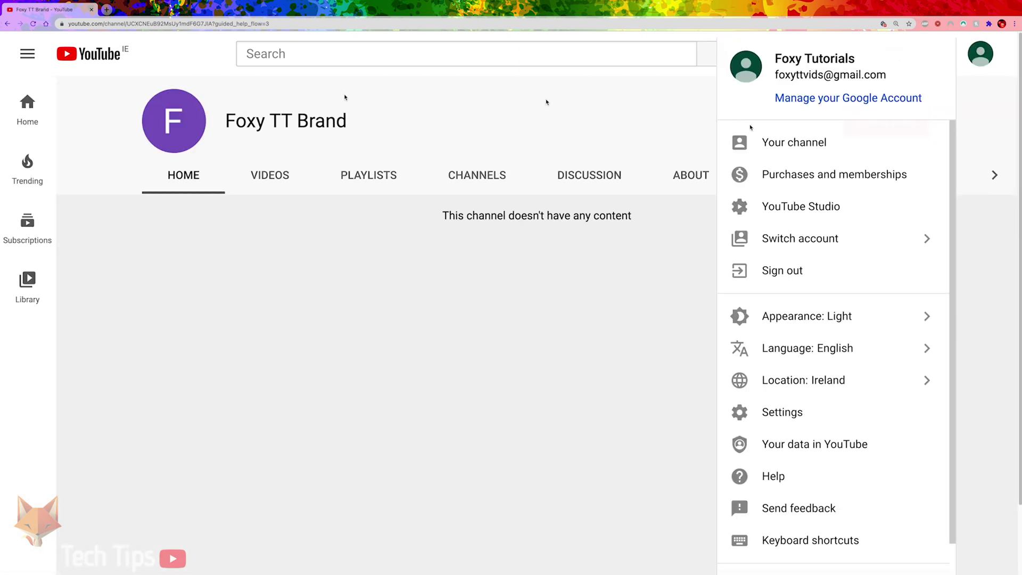
{"action": "left_click", "coordinate": [756, 139]}
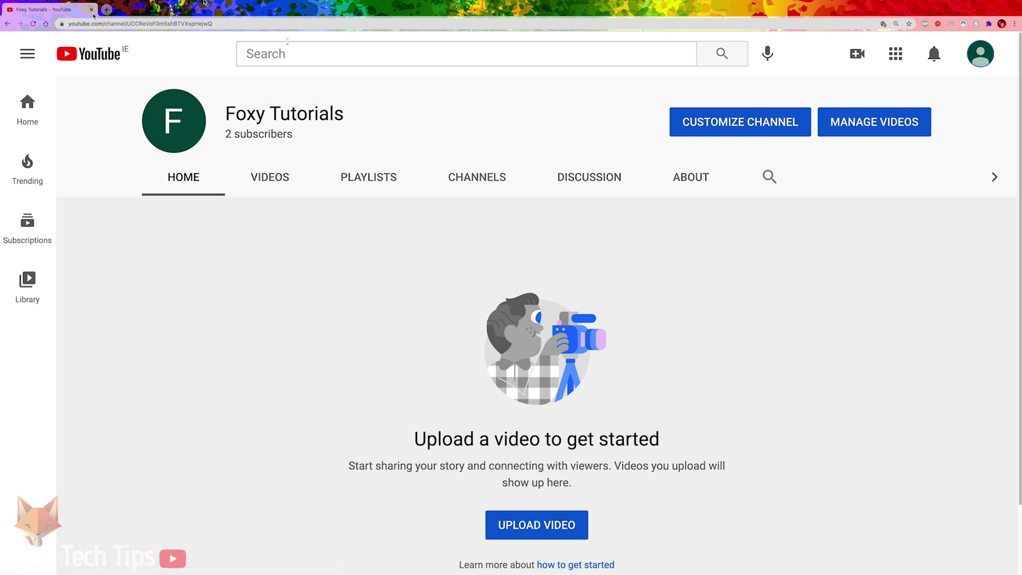
Step: Go to Settings > Advanced settings > Move channel to a brand account and scroll to the destination accounts
{"action": "double_click", "coordinate": [241, 113]}
{"action": "left_click", "coordinate": [978, 54]}
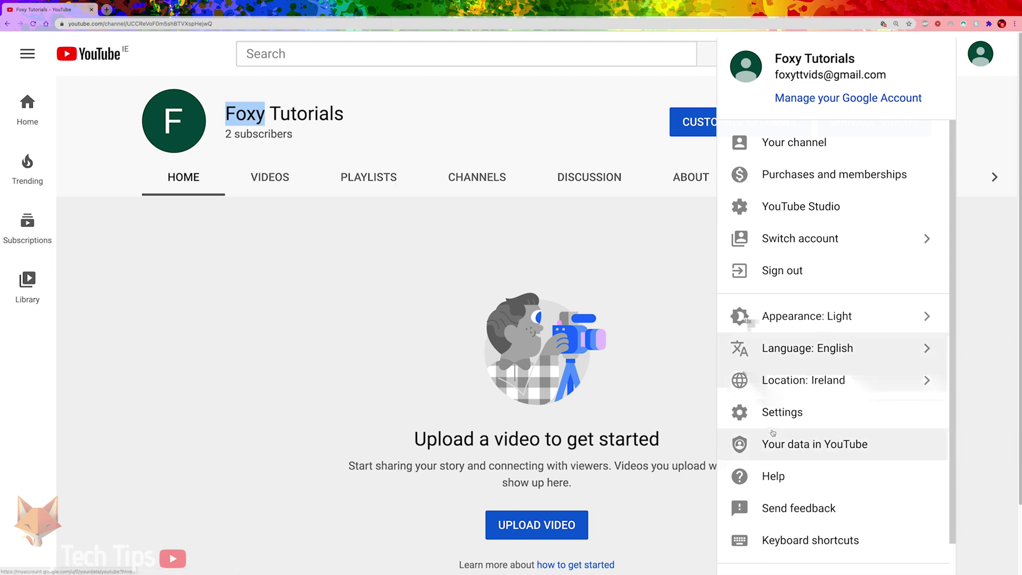
{"action": "left_click", "coordinate": [775, 412]}
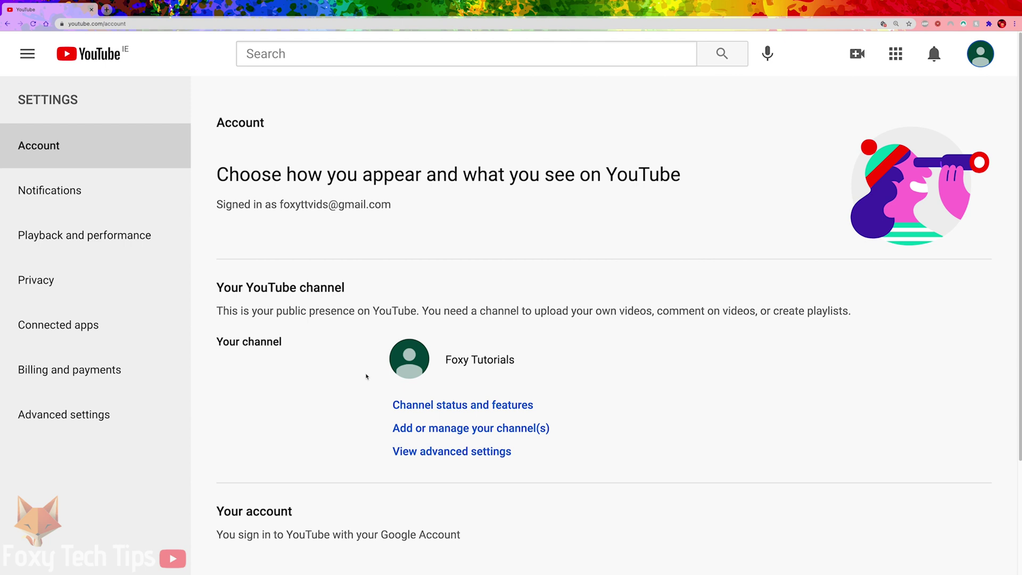
{"action": "left_click", "coordinate": [59, 416]}
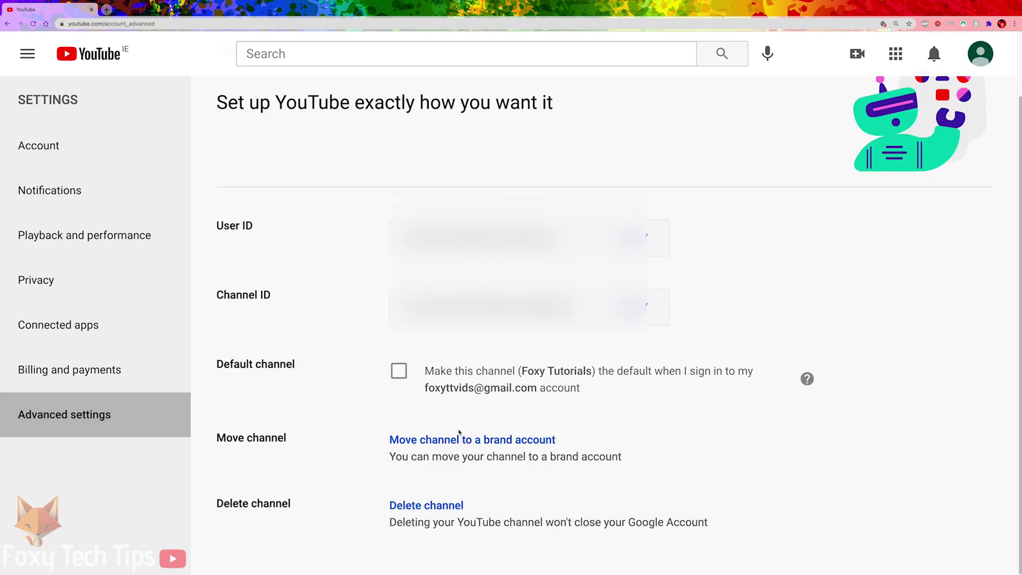
{"action": "left_click", "coordinate": [443, 440]}
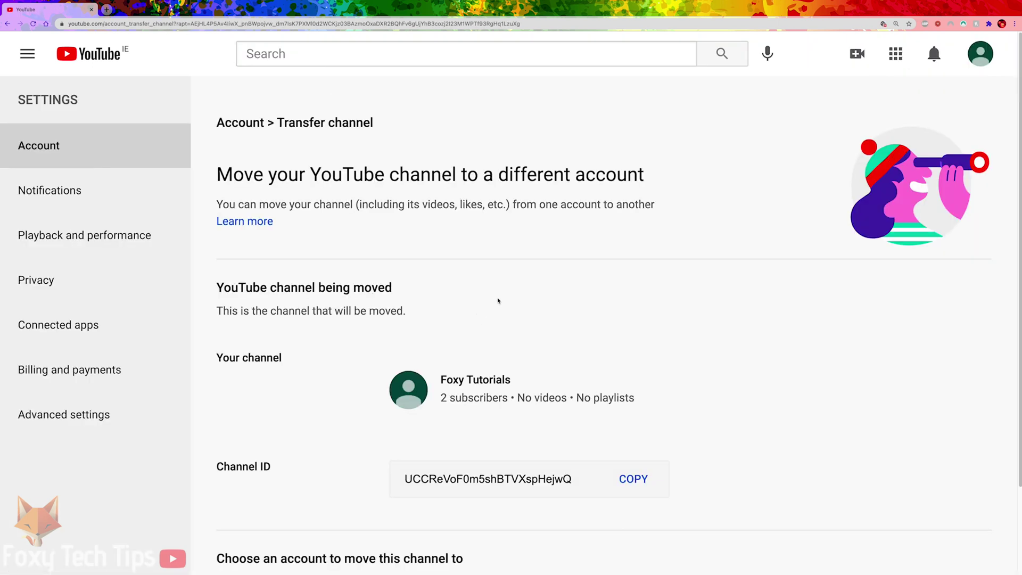
{"action": "scroll", "coordinate": [341, 404], "scroll_direction": "down", "scroll_amount": 2}
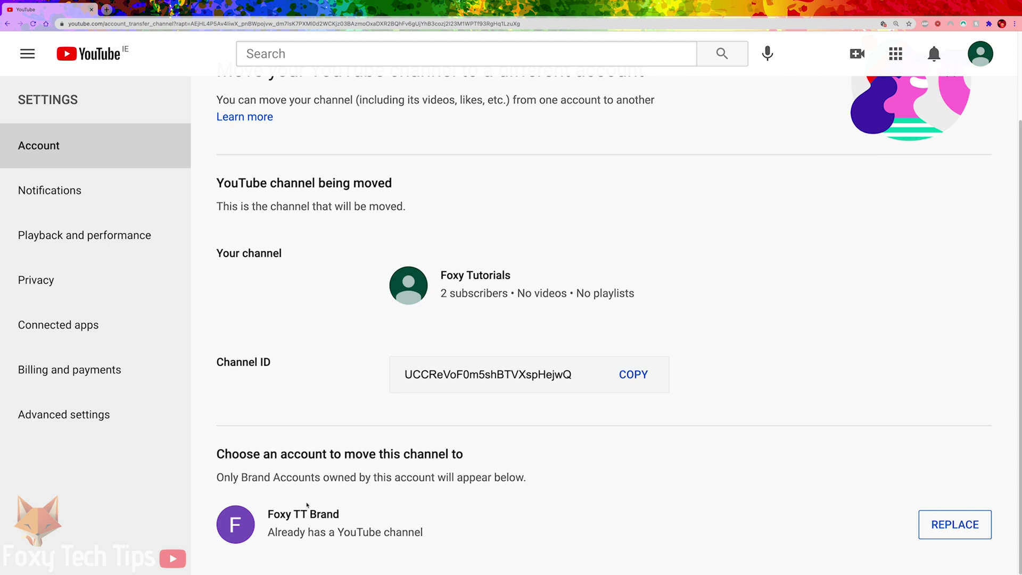
Step: Choose REPLACE for Foxy TT Brand, acknowledge deleting its empty channel, and confirm MOVE CHANNEL
{"action": "left_click", "coordinate": [948, 529]}
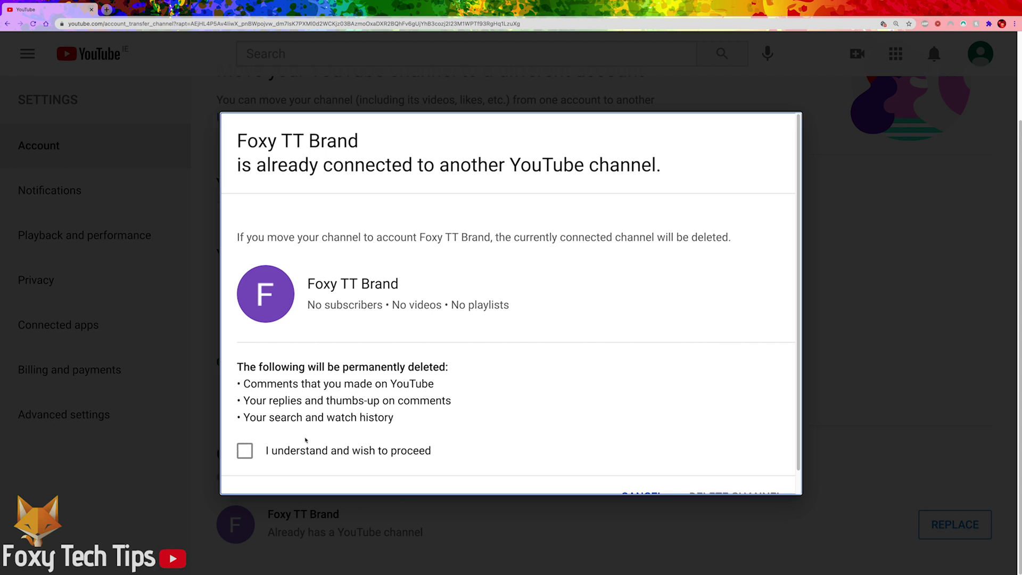
{"action": "scroll", "coordinate": [243, 443], "scroll_direction": "down", "scroll_amount": 1}
{"action": "left_click", "coordinate": [245, 429]}
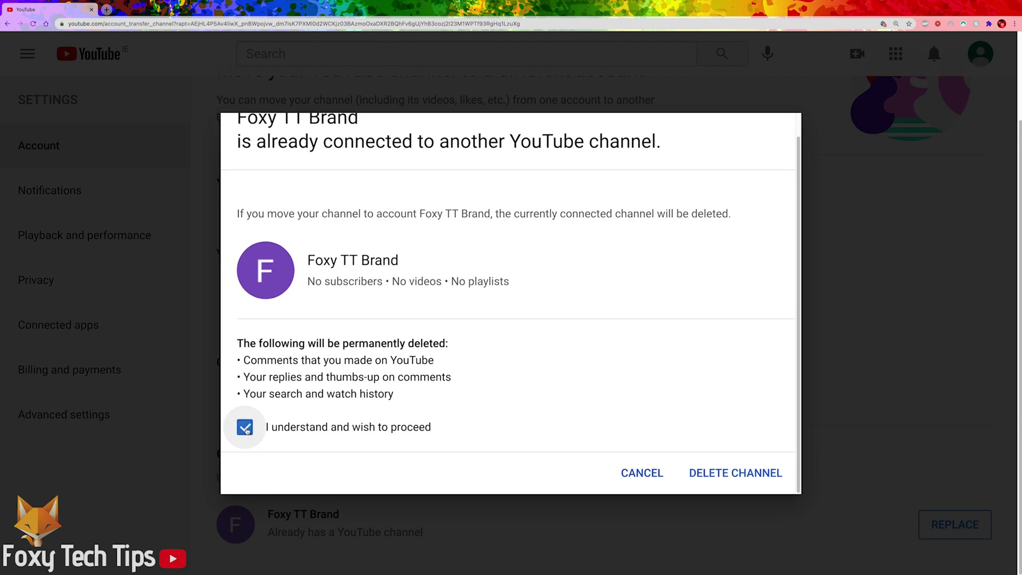
{"action": "left_click", "coordinate": [724, 472]}
{"action": "scroll", "coordinate": [451, 394], "scroll_direction": "down", "scroll_amount": 2}
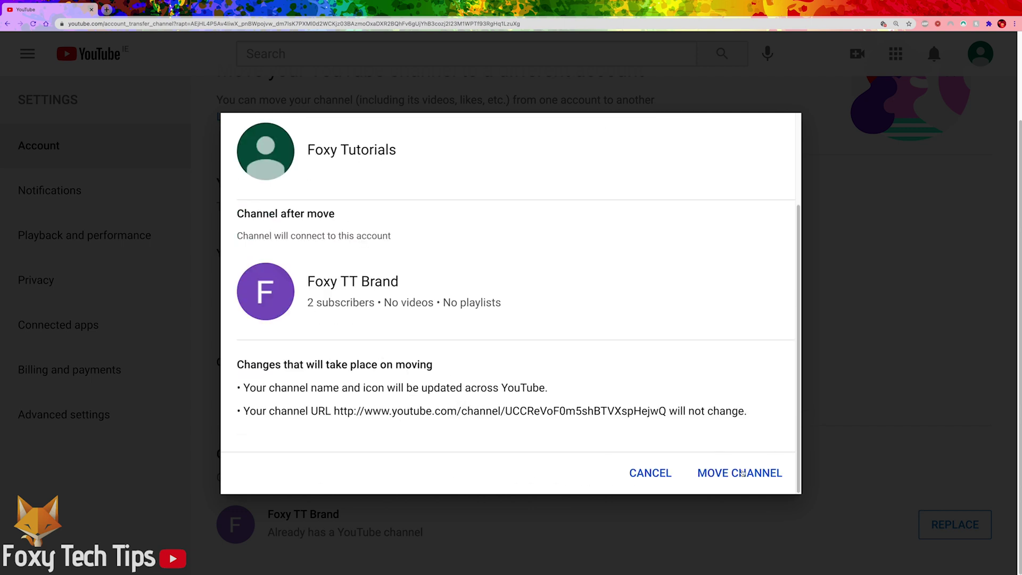
{"action": "scroll", "coordinate": [665, 444], "scroll_direction": "up", "scroll_amount": 3}
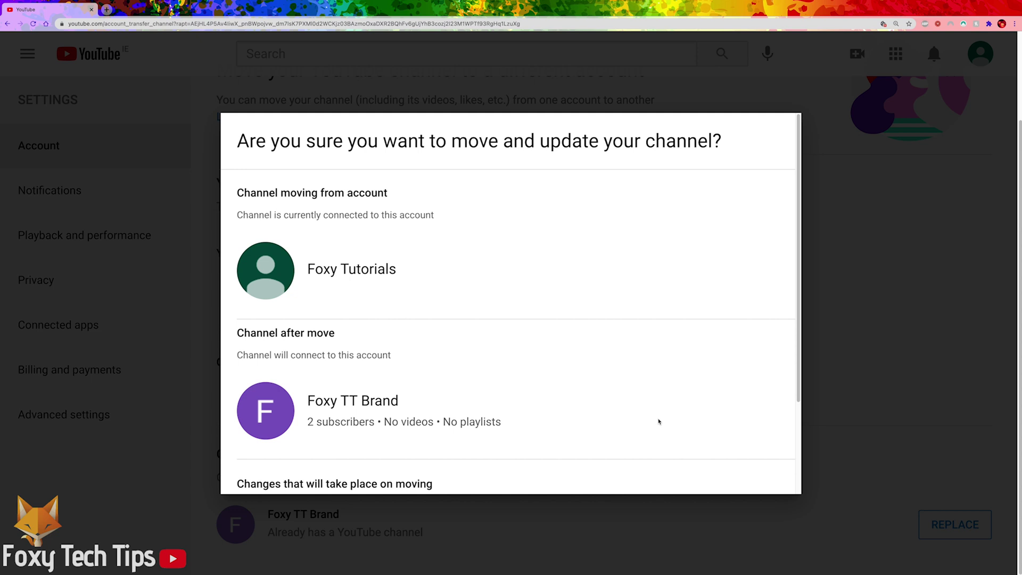
{"action": "scroll", "coordinate": [658, 422], "scroll_direction": "down", "scroll_amount": 2}
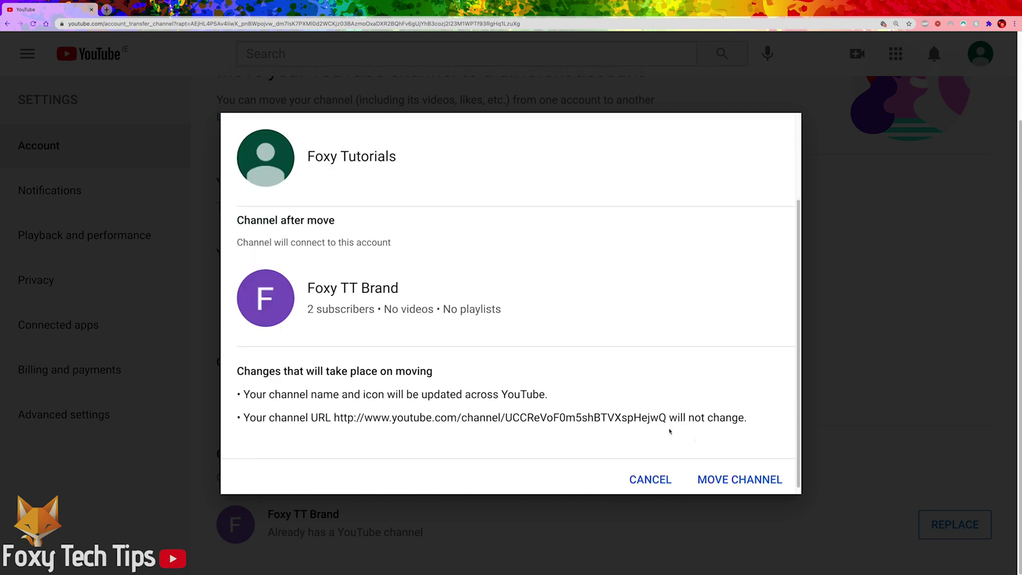
{"action": "left_click", "coordinate": [746, 473]}
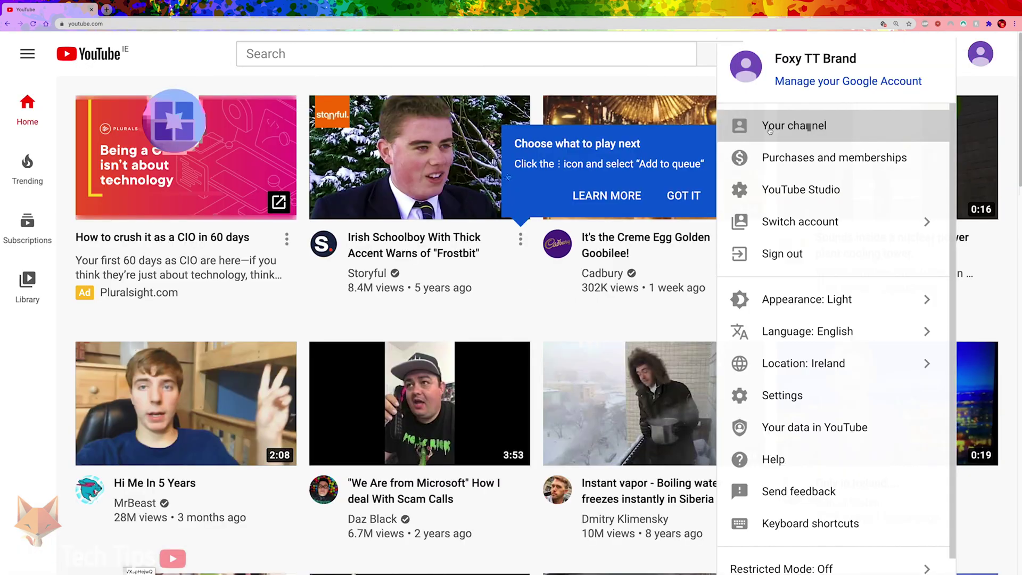
Step: Open Your channel to see the Foxy TT Brand channel with its 2 subscribers
{"action": "left_click", "coordinate": [770, 128]}
{"action": "mouse_move", "coordinate": [293, 134]}
{"action": "left_mouse_down"}
{"action": "mouse_move", "coordinate": [226, 134]}
{"action": "mouse_move", "coordinate": [295, 137]}
{"action": "left_mouse_up"}
{"action": "left_click", "coordinate": [228, 133]}
{"action": "left_click", "coordinate": [424, 118]}
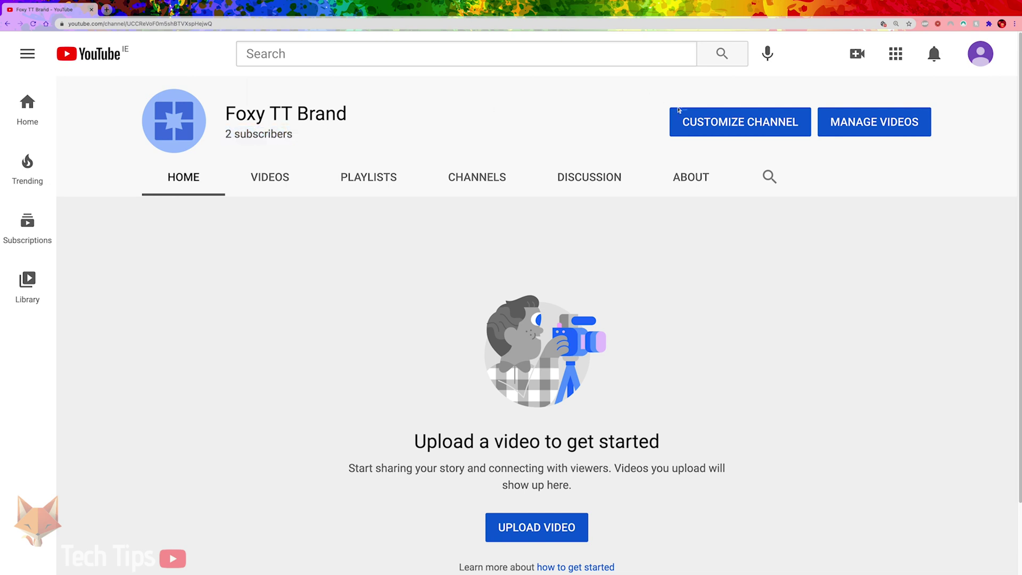